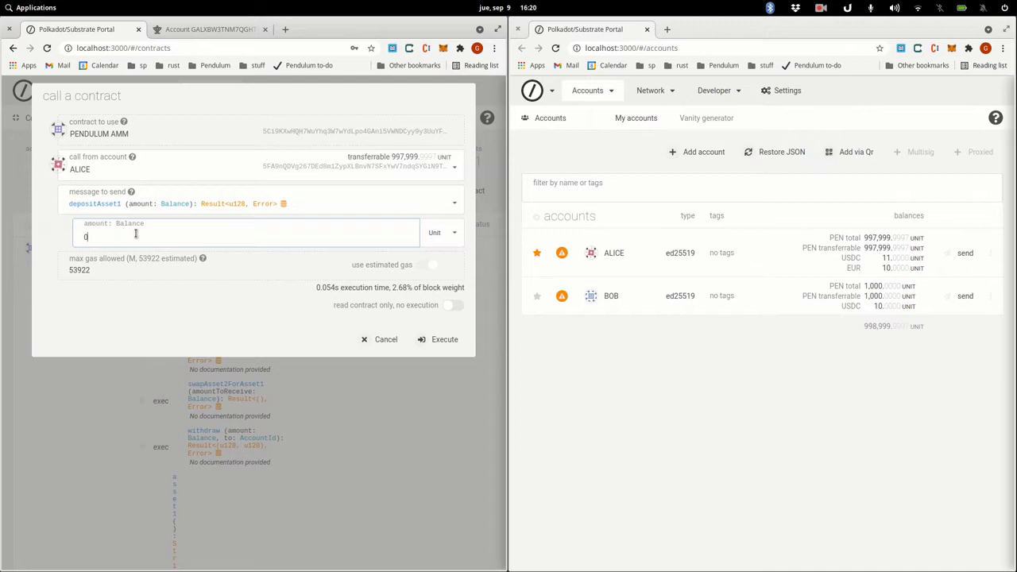
- Enter 5 as the depositAsset1 amount, with ALICE as the caller
{"action": "type", "text": "5"}
- Execute and sign ALICE's depositAsset1 of 5, then maximise the contracts view to its read messages
{"action": "left_click", "coordinate": [441, 343]}
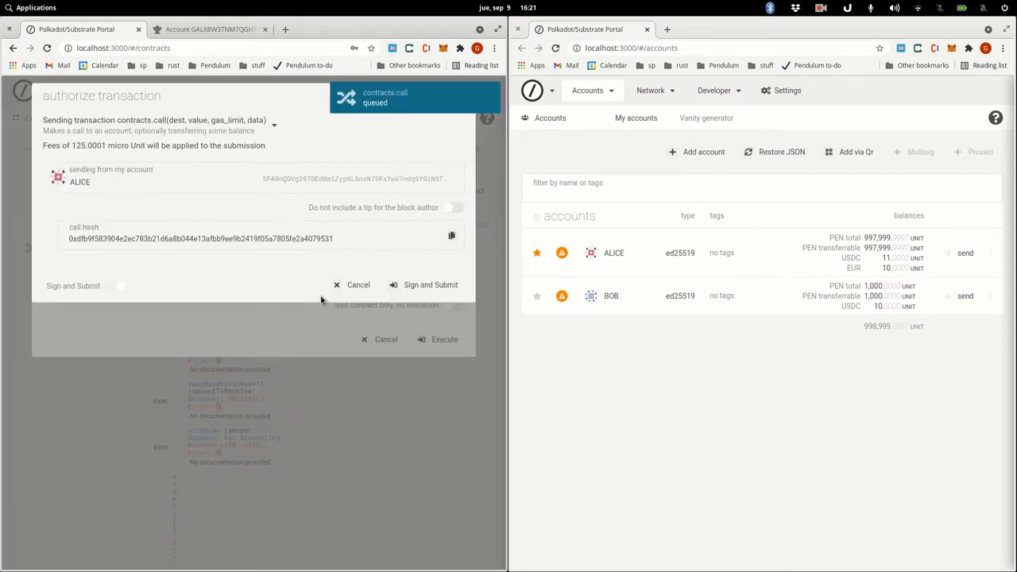
{"action": "left_click", "coordinate": [419, 288]}
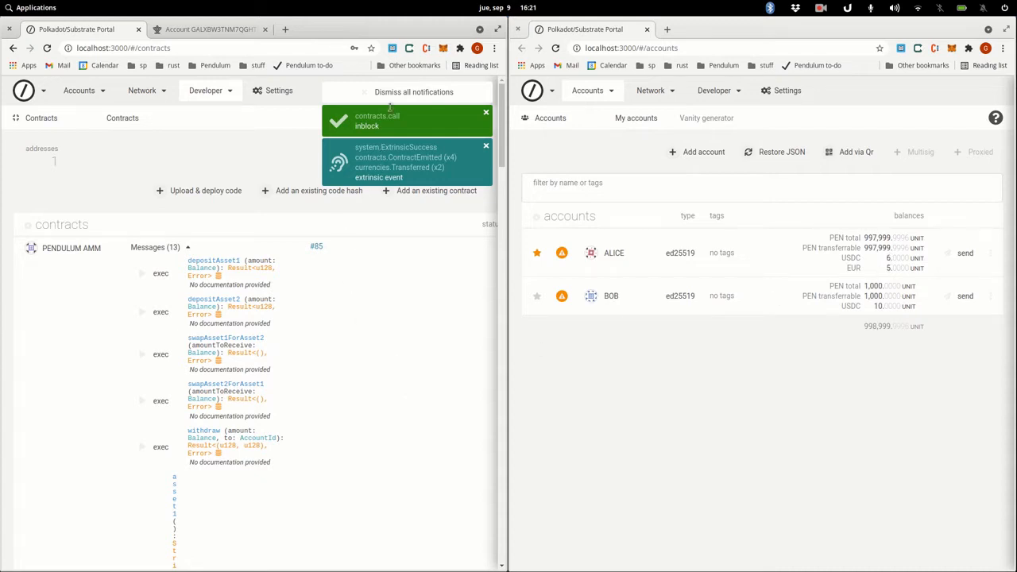
{"action": "double_click", "coordinate": [405, 29]}
{"action": "scroll", "coordinate": [719, 413], "scroll_direction": "down", "scroll_amount": 3}
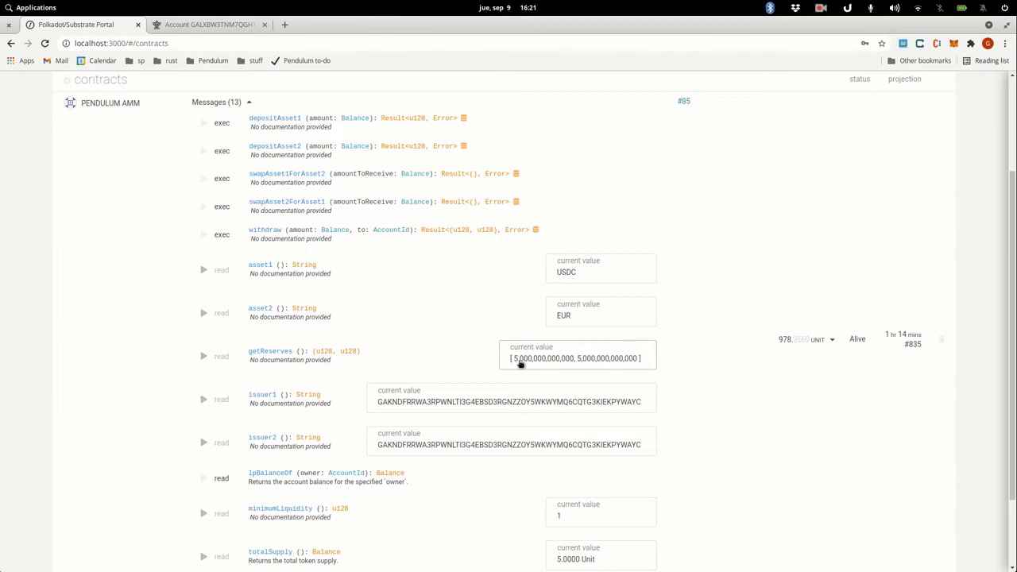
- Check the contract's 5 USDC and 5 EUR balance, then dock the contracts window beside the accounts
{"action": "left_click", "coordinate": [831, 340]}
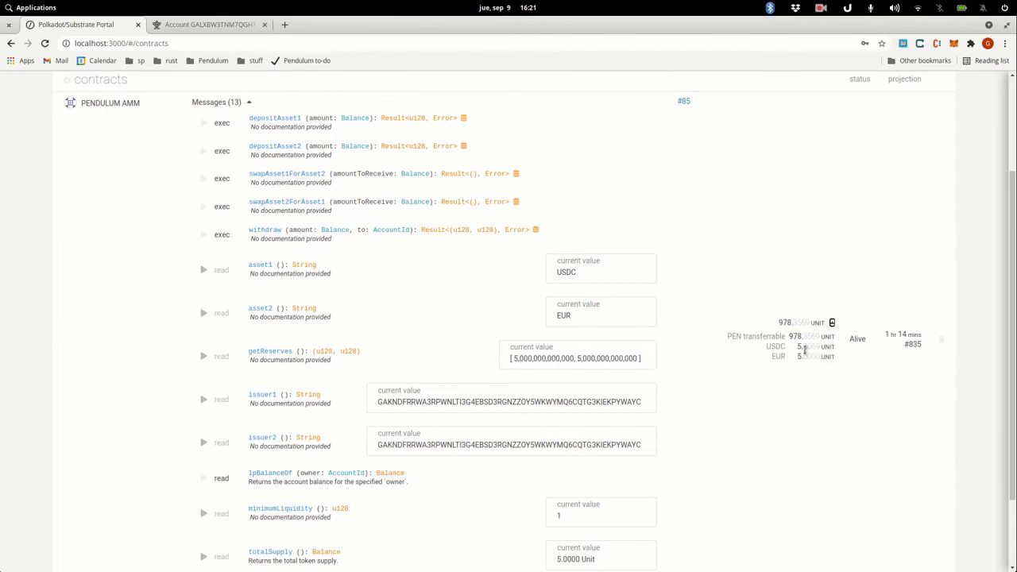
{"action": "left_click_drag", "start_coordinate": [798, 347], "coordinate": [815, 358]}
{"action": "left_click_drag", "start_coordinate": [702, 25], "coordinate": [3, 186]}
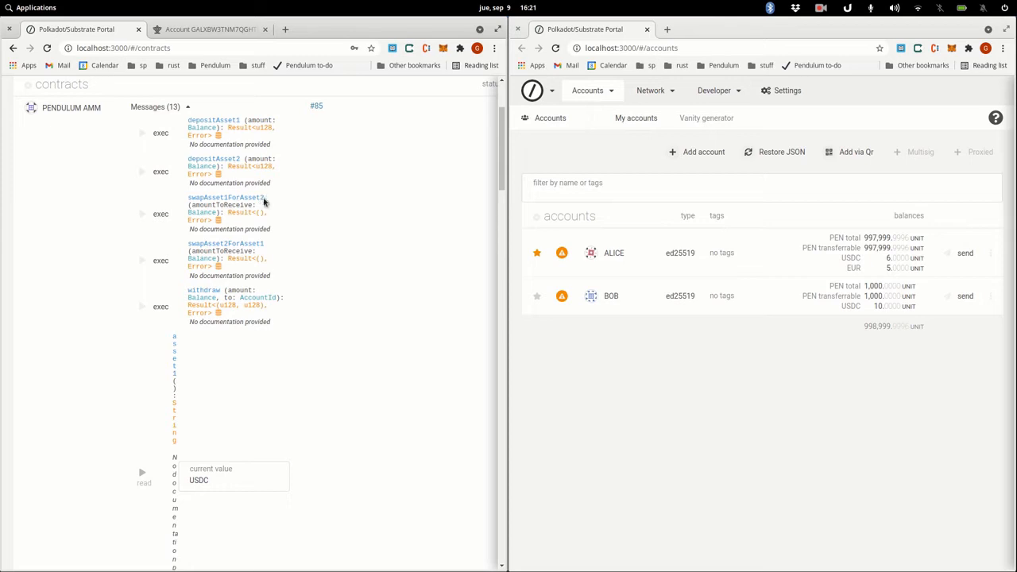
- Set up a swapAsset1ForAsset2 call with amountToReceive 1, called from BOB
{"action": "left_click", "coordinate": [154, 218]}
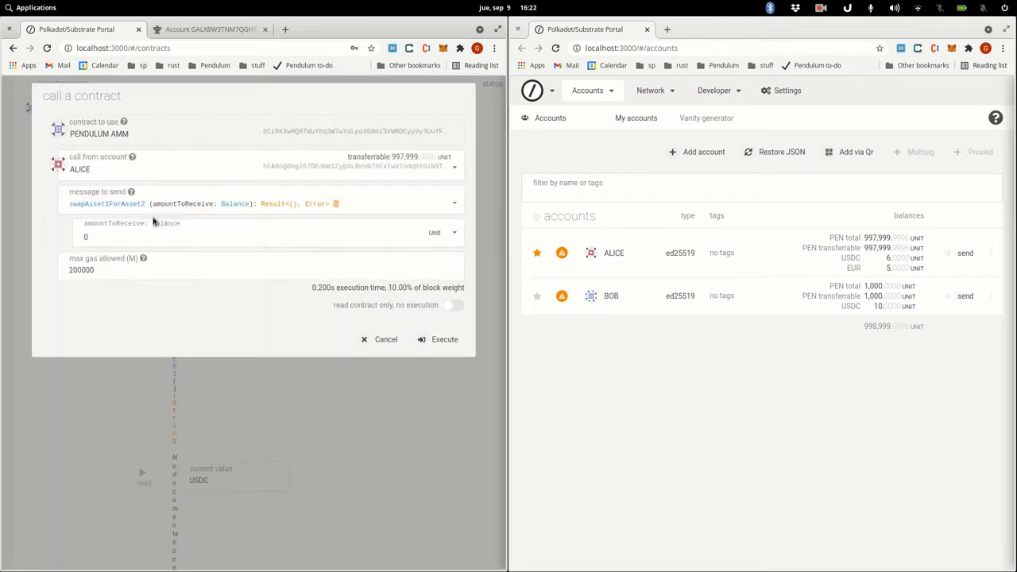
{"action": "left_click", "coordinate": [163, 236]}
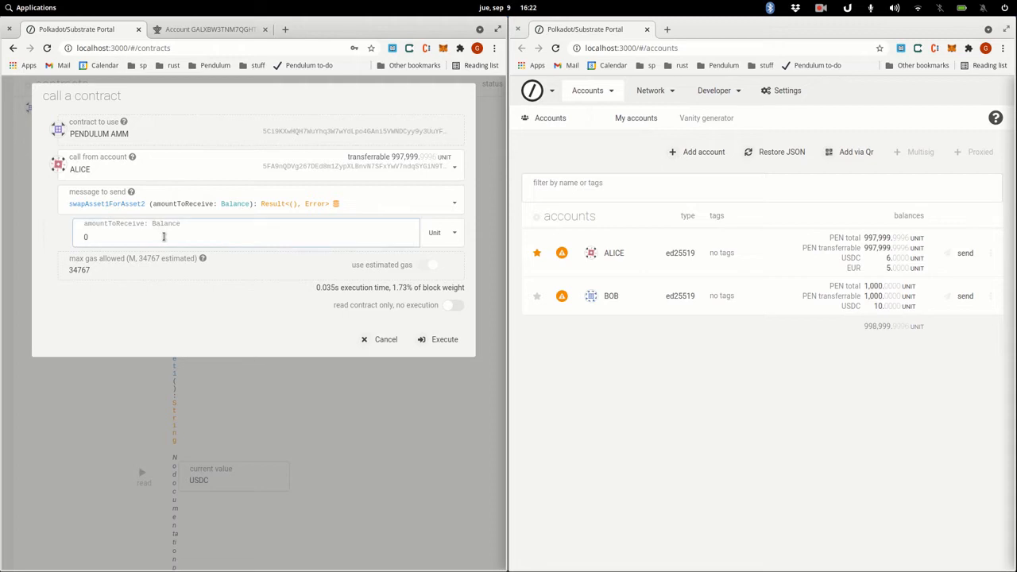
{"action": "key", "text": "BackSpace"}
{"action": "type", "text": "1"}
{"action": "left_click", "coordinate": [159, 175]}
{"action": "left_click", "coordinate": [144, 229]}
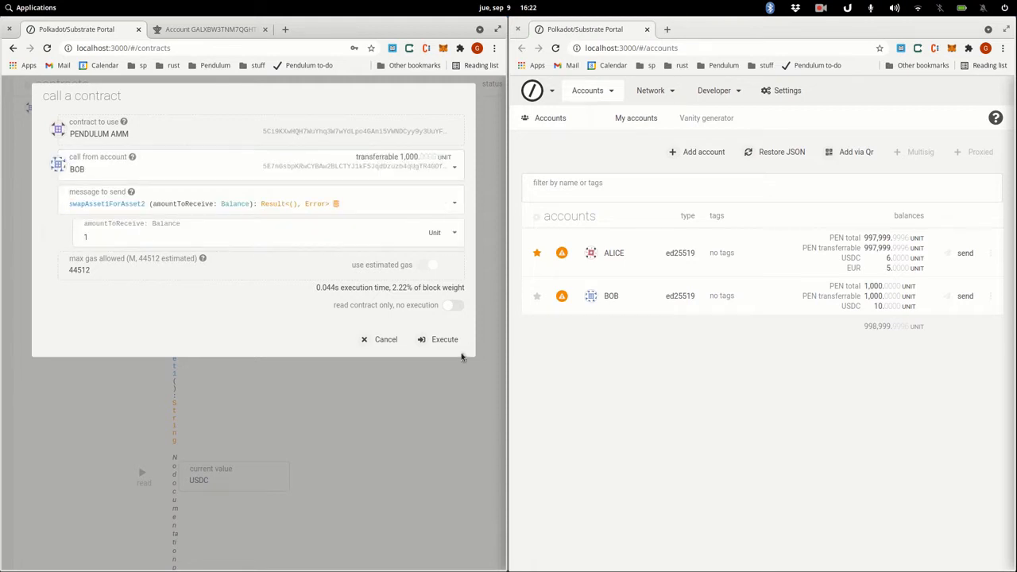
- Execute the swap, unlock BOB's account with its password, and sign and submit
{"action": "left_click", "coordinate": [436, 340]}
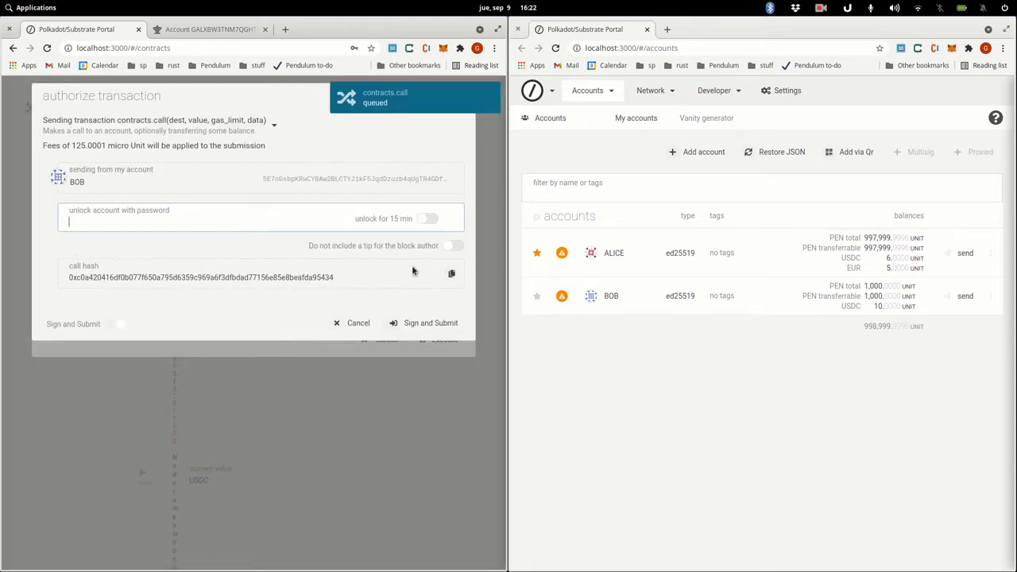
{"action": "type", "text": "•"}
{"action": "left_click", "coordinate": [431, 222]}
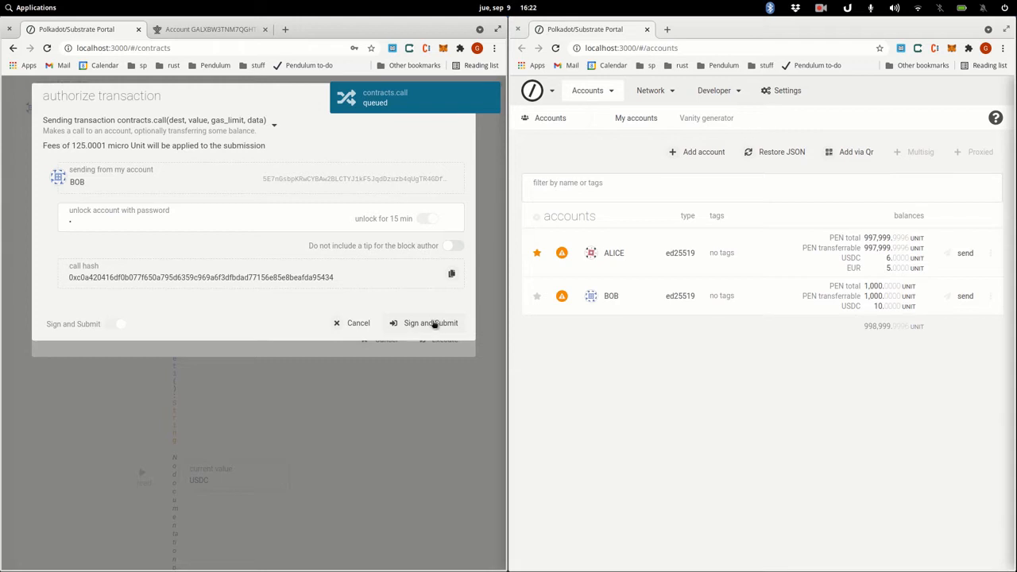
{"action": "left_click", "coordinate": [434, 324]}
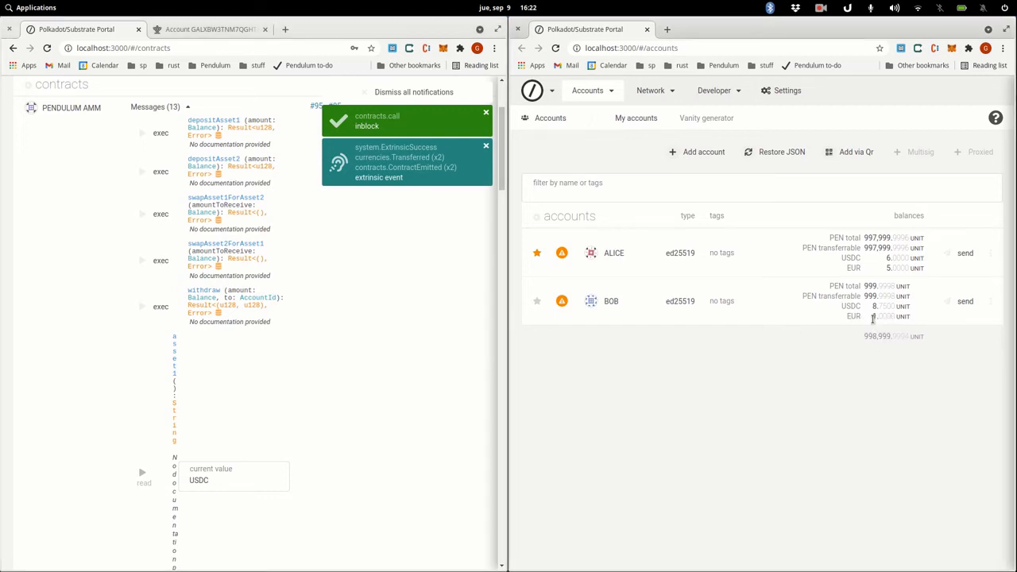
{"action": "triple_click", "coordinate": [873, 318]}
{"action": "left_click", "coordinate": [873, 318]}
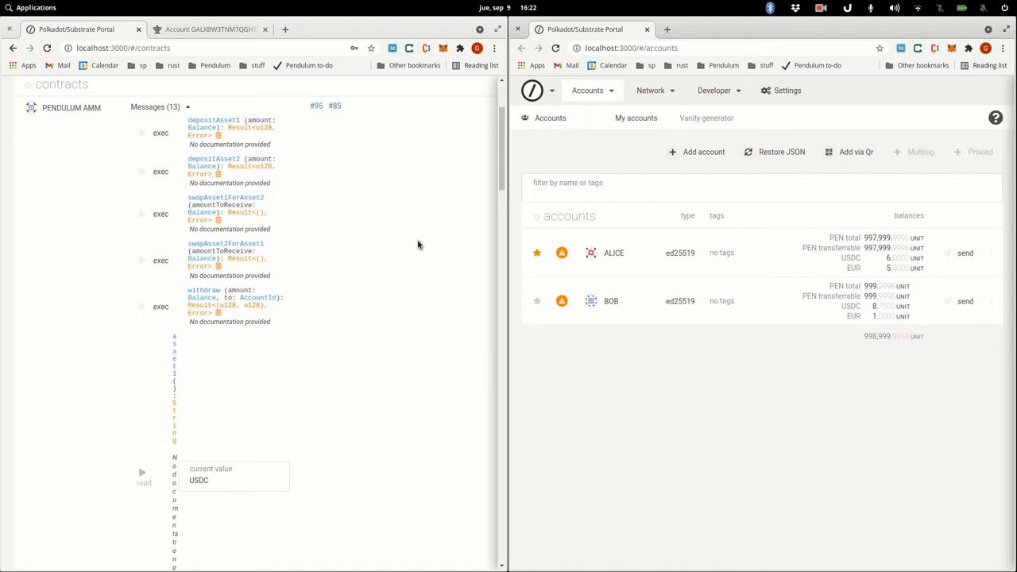
{"action": "scroll", "coordinate": [380, 294], "scroll_direction": "up", "scroll_amount": 3}
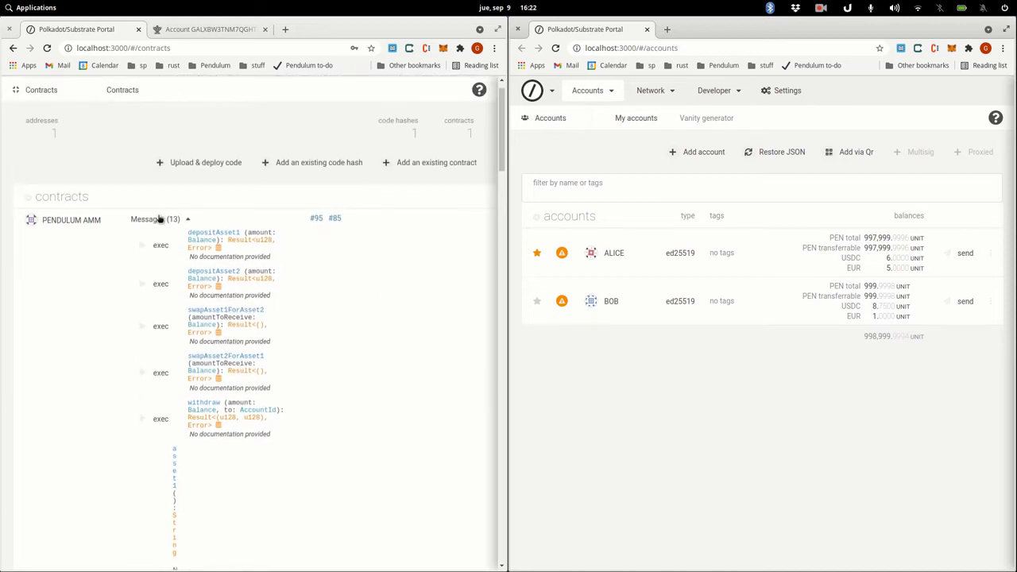
{"action": "scroll", "coordinate": [310, 250], "scroll_direction": "down", "scroll_amount": 1}
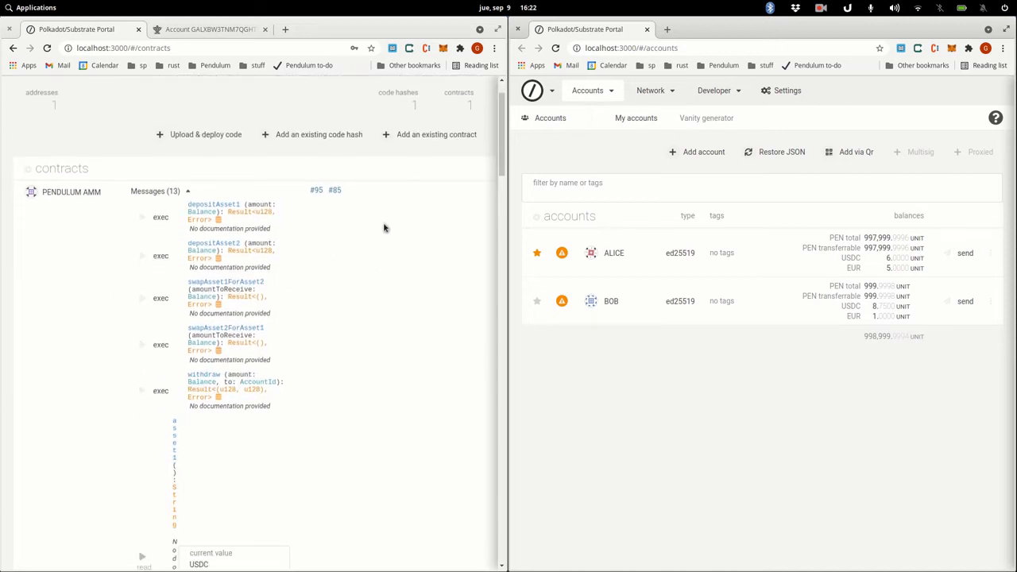
{"action": "scroll", "coordinate": [402, 249], "scroll_direction": "up", "scroll_amount": 2}
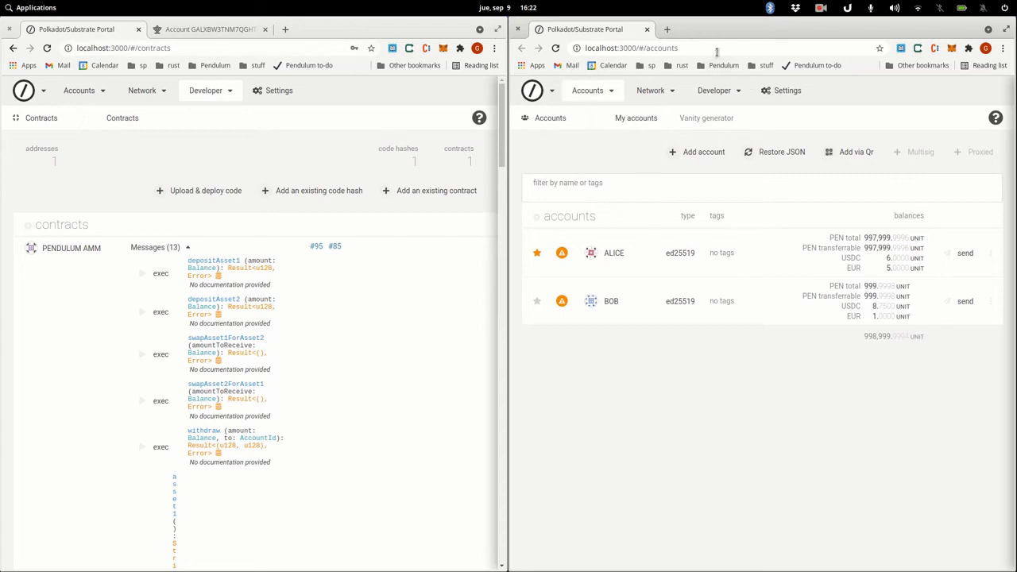
{"action": "left_click", "coordinate": [9, 30]}
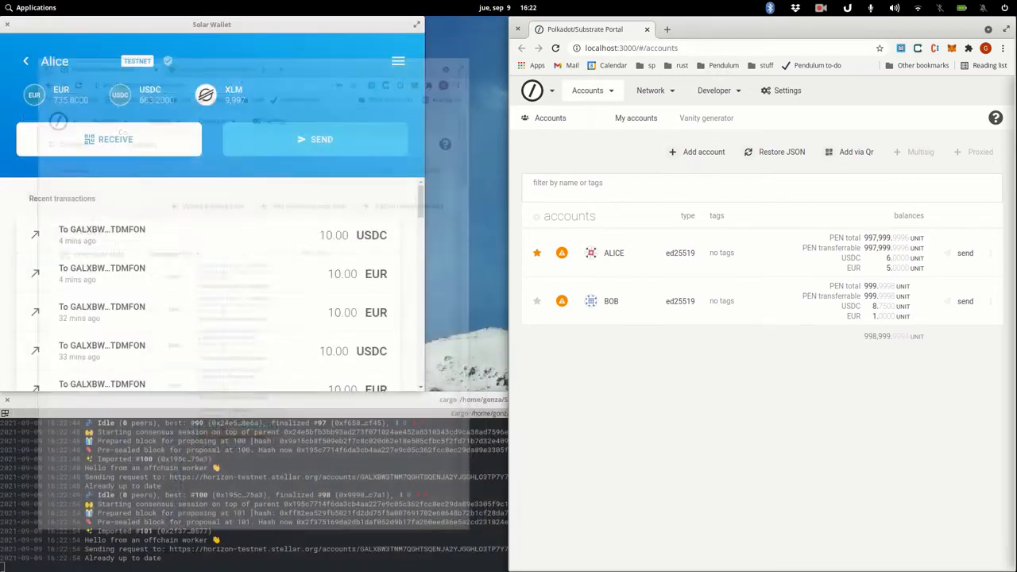
{"action": "left_click_drag", "start_coordinate": [725, 27], "coordinate": [674, 24]}
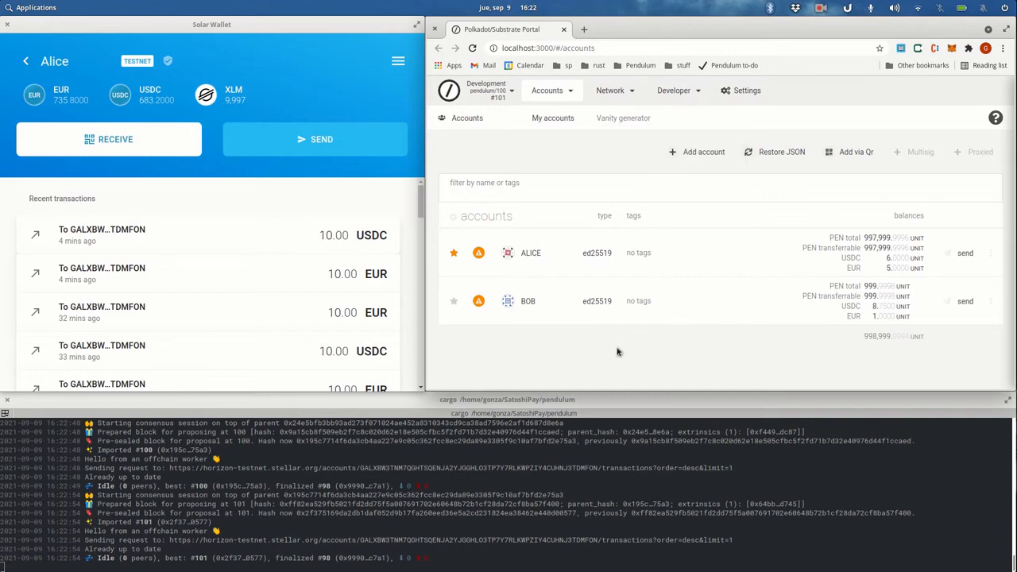
{"action": "left_click", "coordinate": [28, 64]}
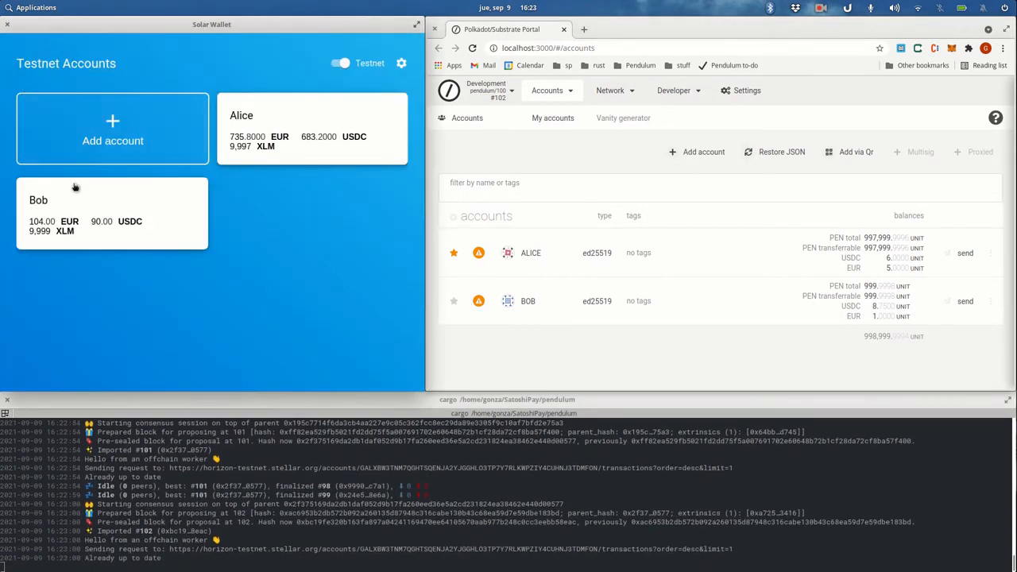
{"action": "left_click", "coordinate": [112, 214]}
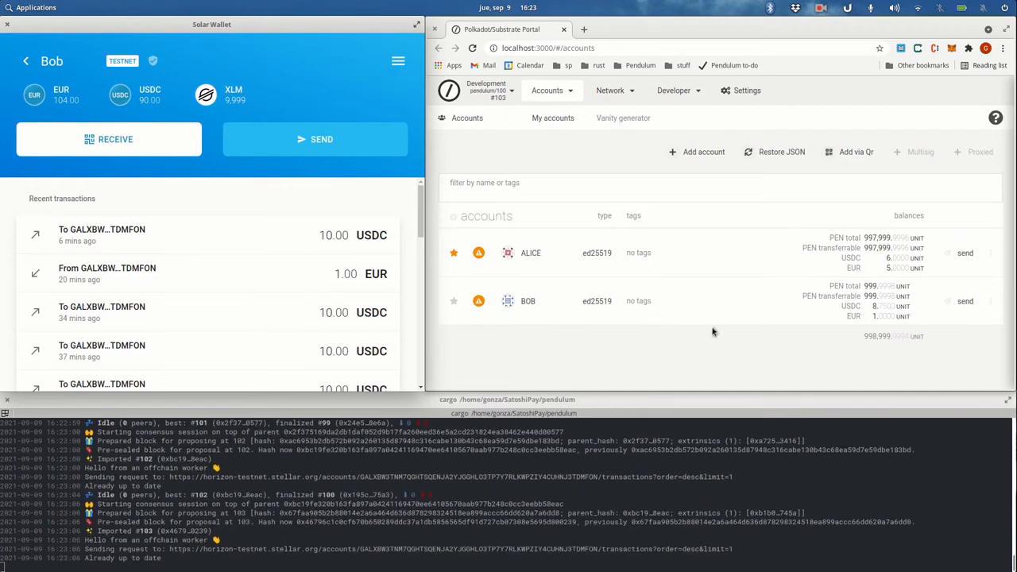
{"action": "mouse_move", "coordinate": [678, 95]}
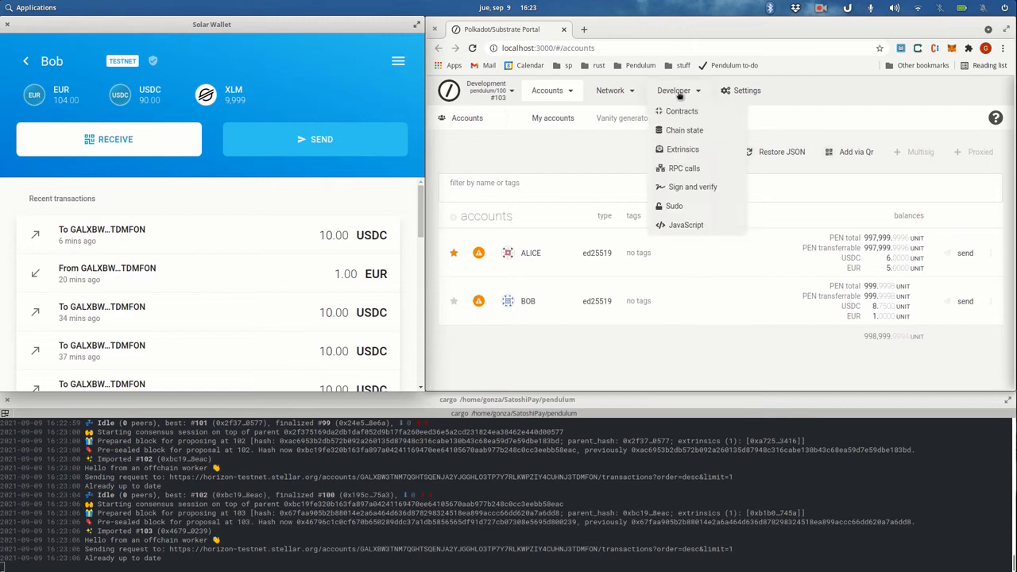
- Select the stellarBridge module's withdrawToStellar call on the Extrinsics page
{"action": "left_click", "coordinate": [685, 150]}
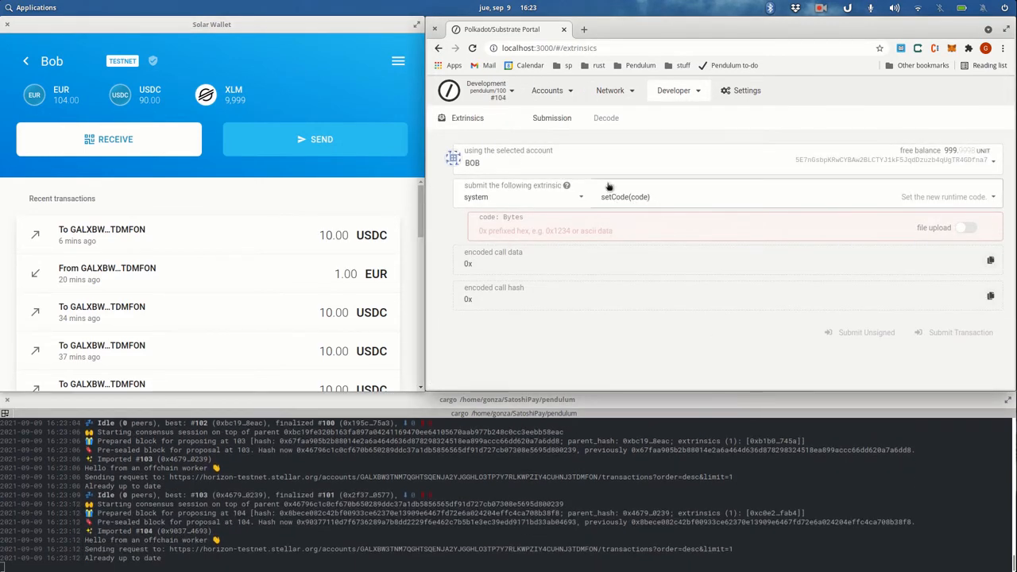
{"action": "left_click", "coordinate": [551, 201]}
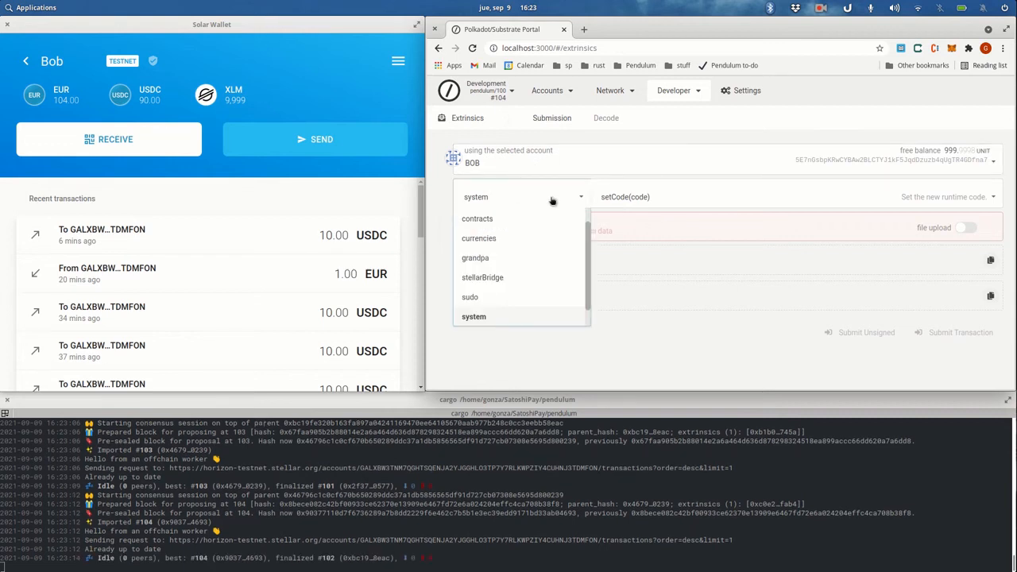
{"action": "left_click", "coordinate": [485, 277]}
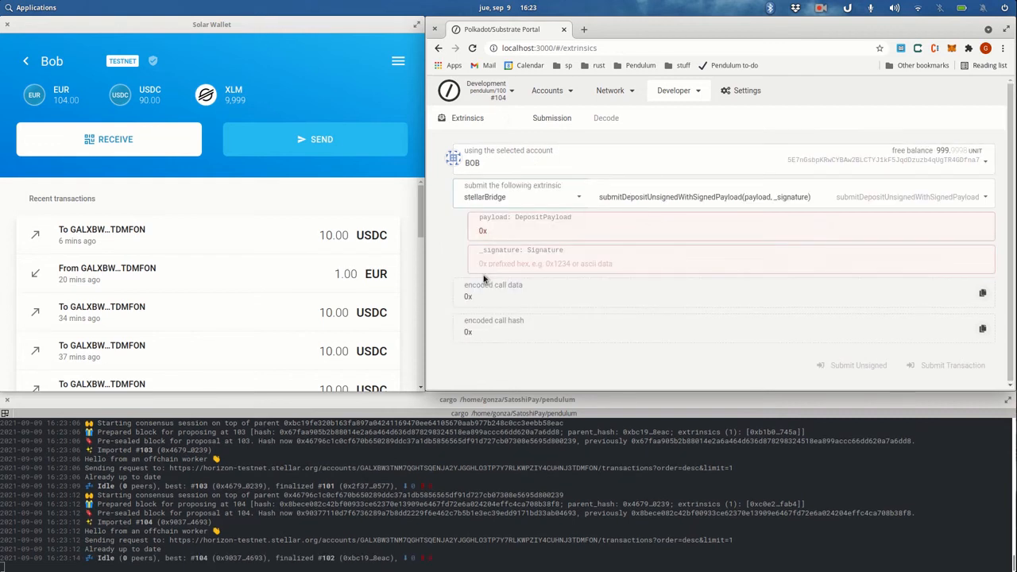
{"action": "left_click", "coordinate": [667, 200]}
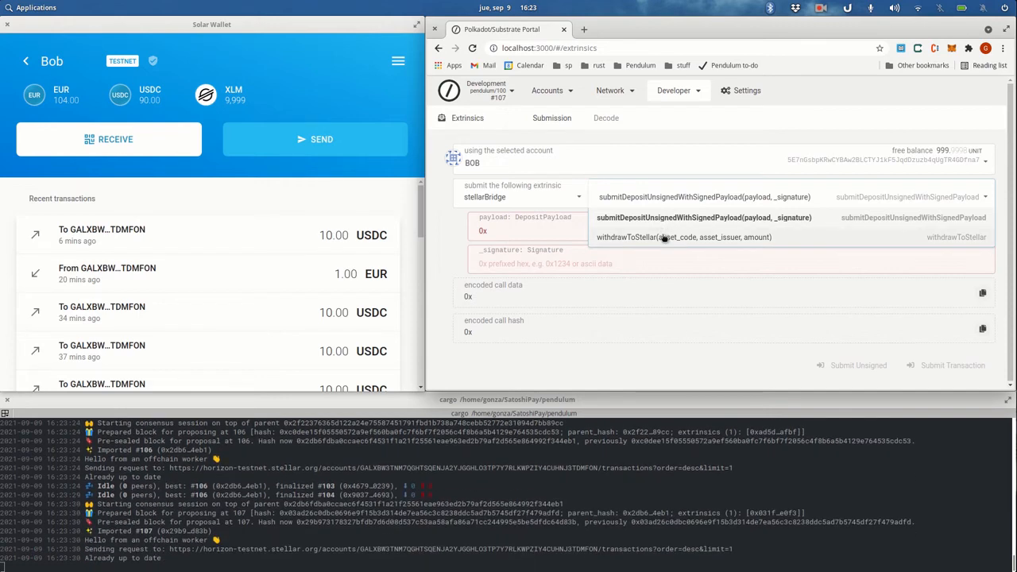
{"action": "left_click", "coordinate": [663, 237]}
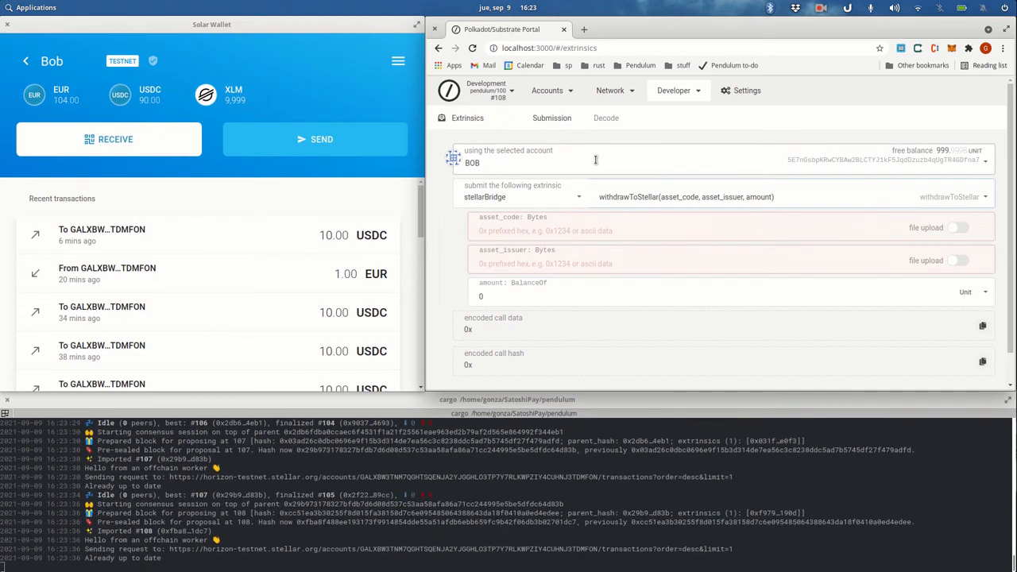
- Enter EUR as asset_code and paste the issuer's Stellar address from the notes into asset_issuer
{"action": "left_click", "coordinate": [615, 235]}
{"action": "type", "text": "E"}
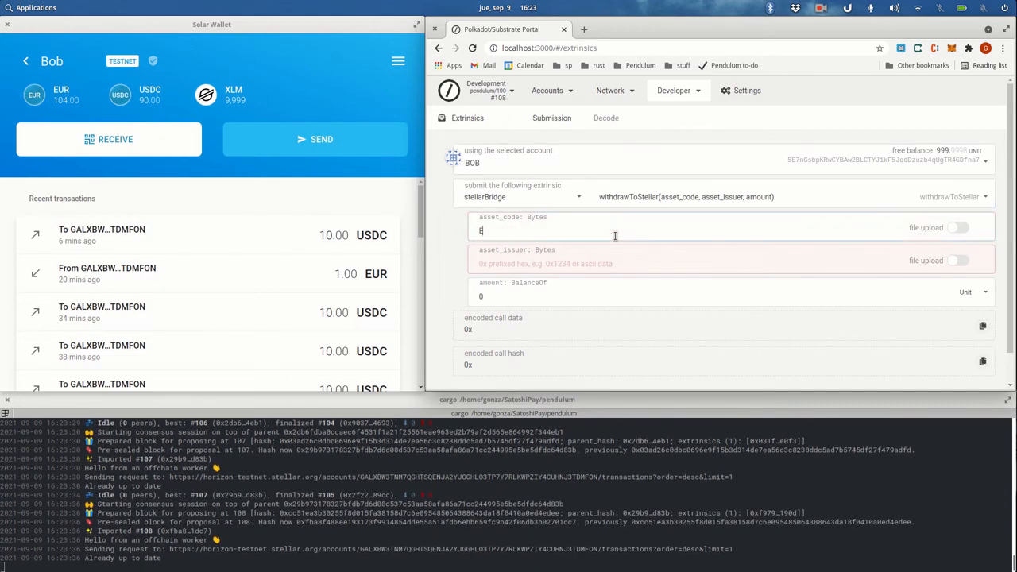
{"action": "type", "text": "UR"}
{"action": "mouse_move", "coordinate": [610, 564]}
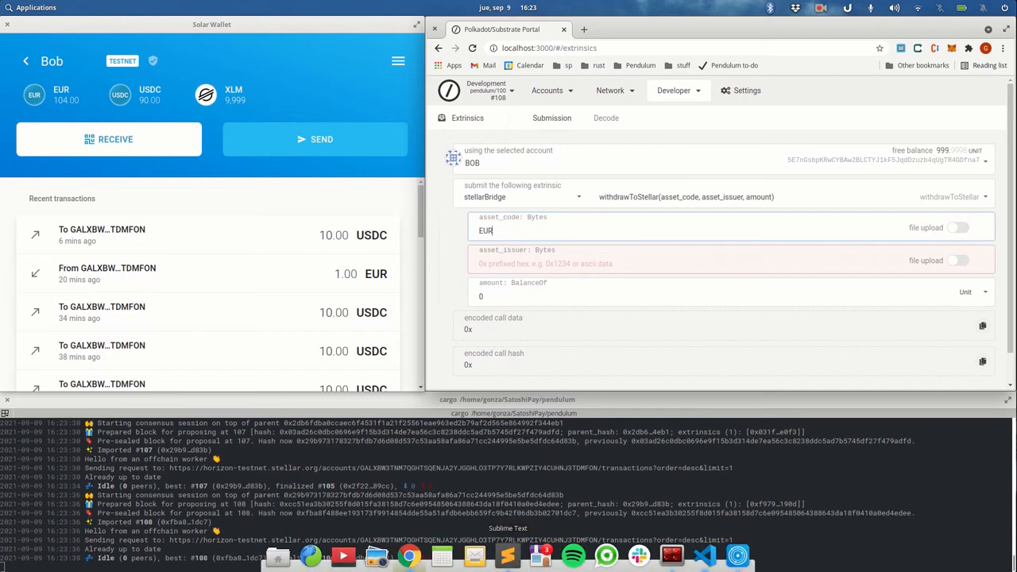
{"action": "left_click", "coordinate": [508, 556]}
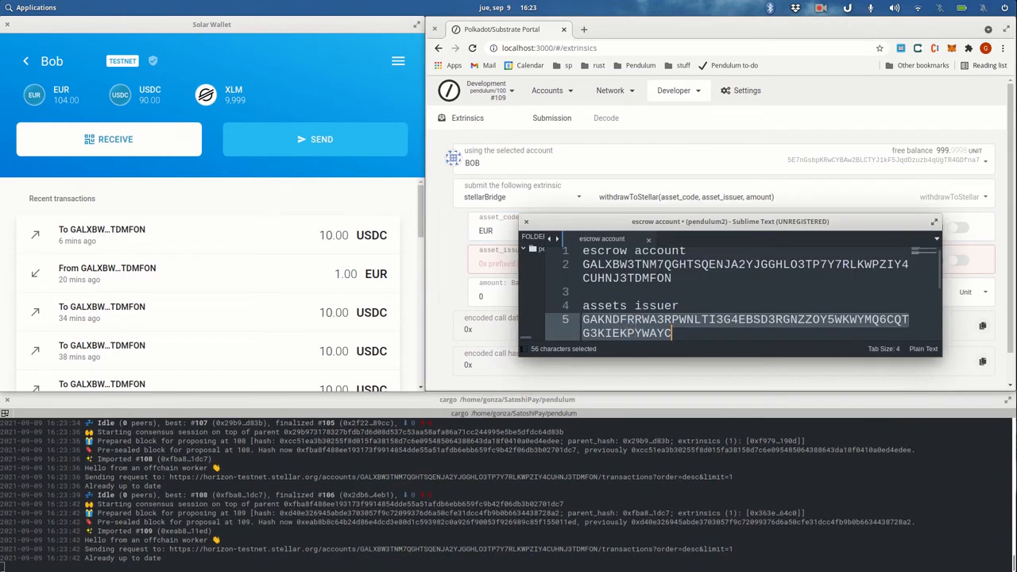
{"action": "left_click", "coordinate": [493, 267]}
{"action": "type", "text": "GAKNDFRRWA3RPWNLTI3G4EBSD3RGNZZOY5WKWYMQ6CQTG3KIEKPYWAYC"}
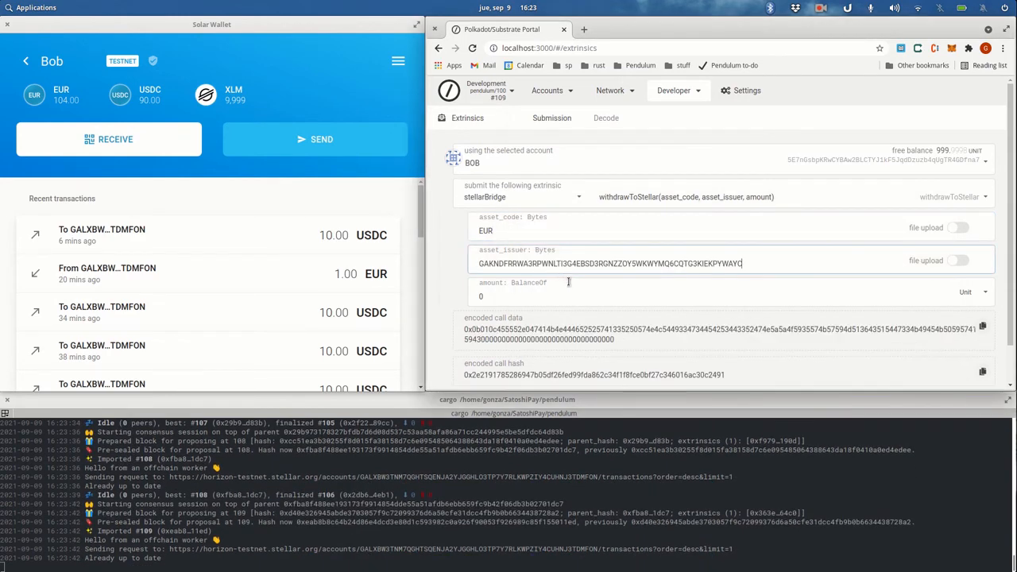
- Set the withdrawal amount to 1 and submit the transaction for authorization
{"action": "left_click", "coordinate": [597, 296]}
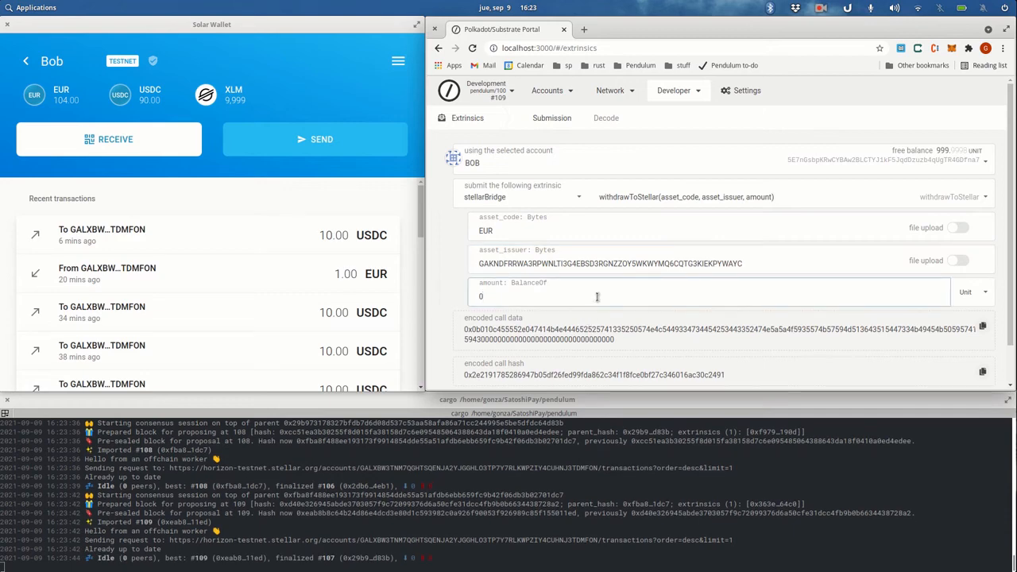
{"action": "key", "text": "BackSpace"}
{"action": "type", "text": "1"}
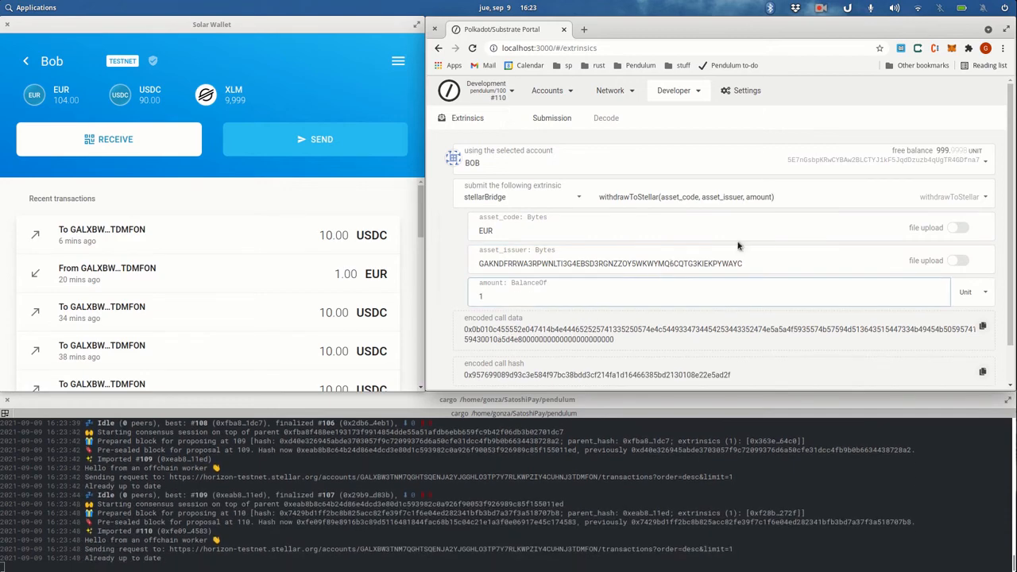
{"action": "scroll", "coordinate": [762, 202], "scroll_direction": "down", "scroll_amount": 1}
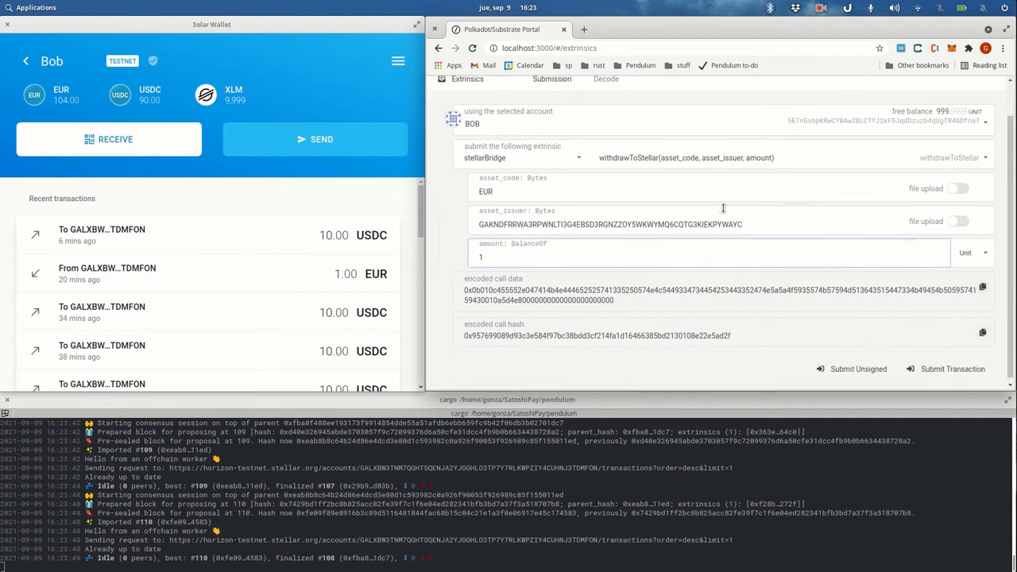
{"action": "left_click", "coordinate": [934, 369]}
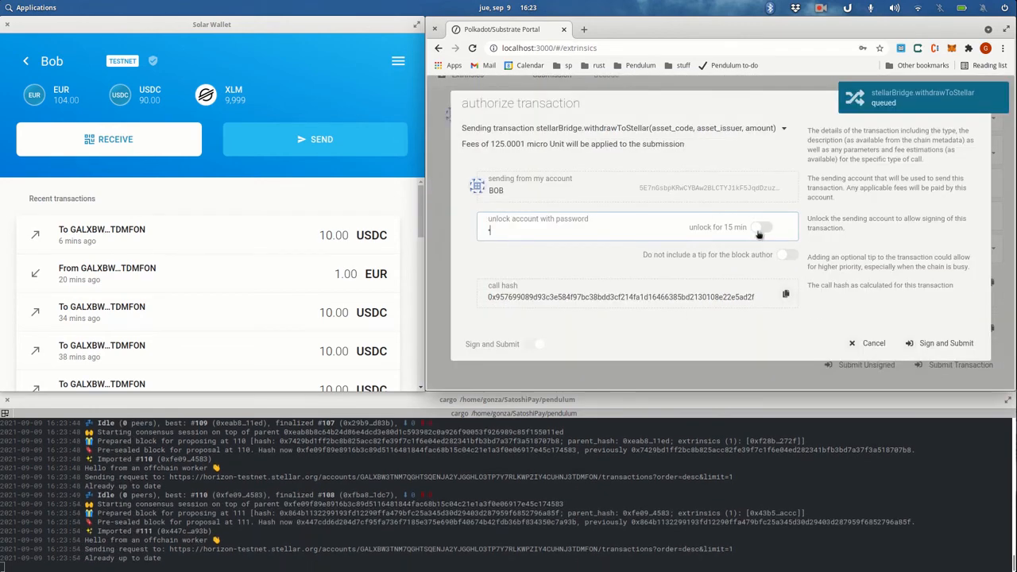
- Enter the account password and sign and submit Bob's 1 EUR withdrawal
{"action": "type", "text": "•"}
{"action": "left_click", "coordinate": [927, 345]}
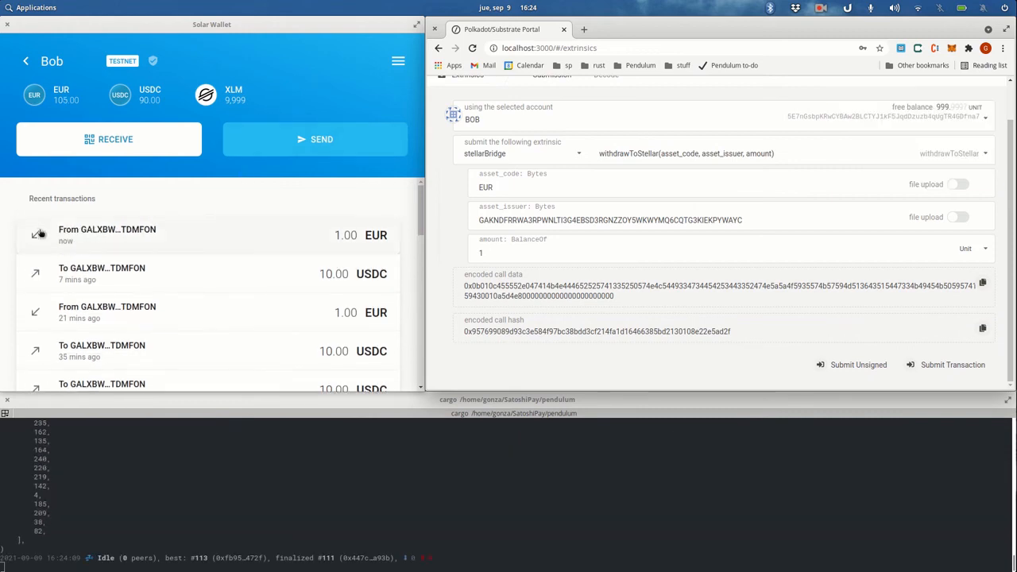
- Open the newest 1.00 EUR payment, copy its source address, and close the details
{"action": "left_click", "coordinate": [105, 235]}
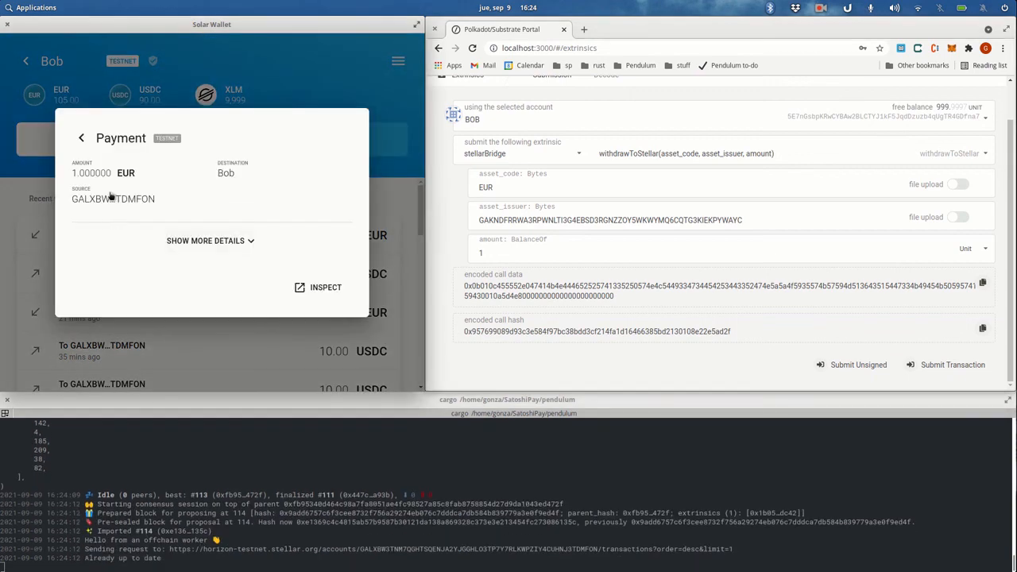
{"action": "left_click", "coordinate": [101, 200]}
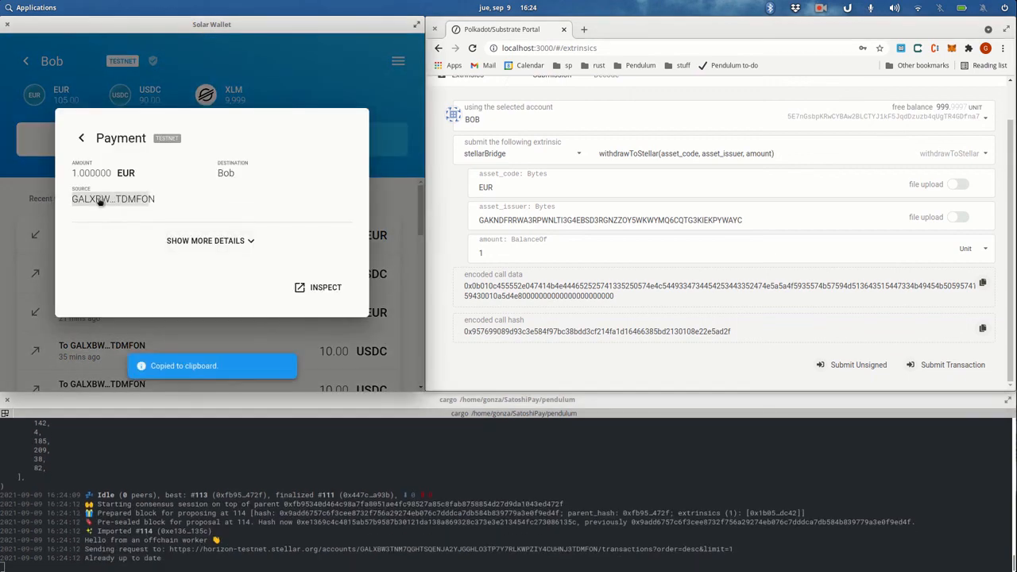
{"action": "left_click", "coordinate": [199, 69]}
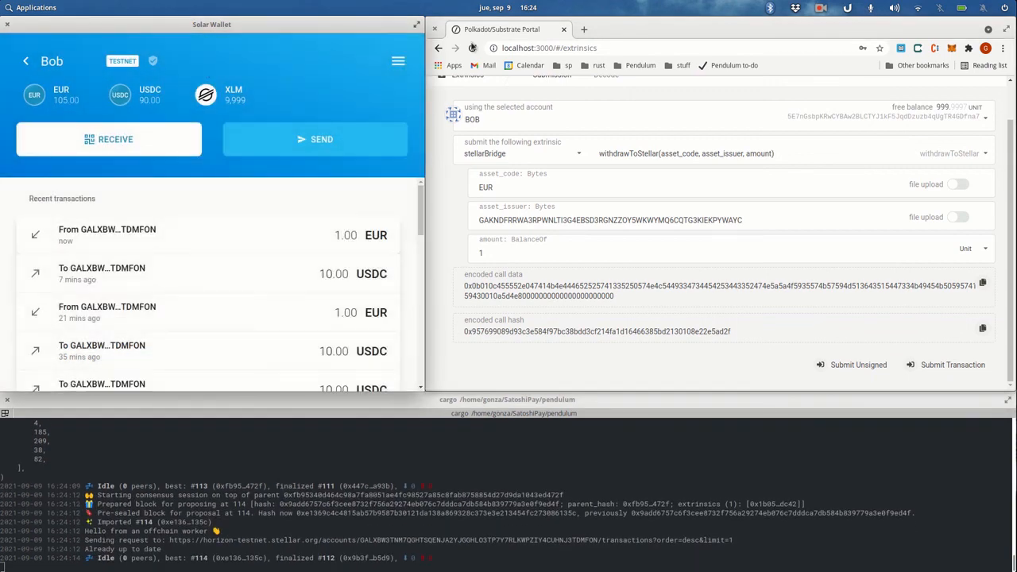